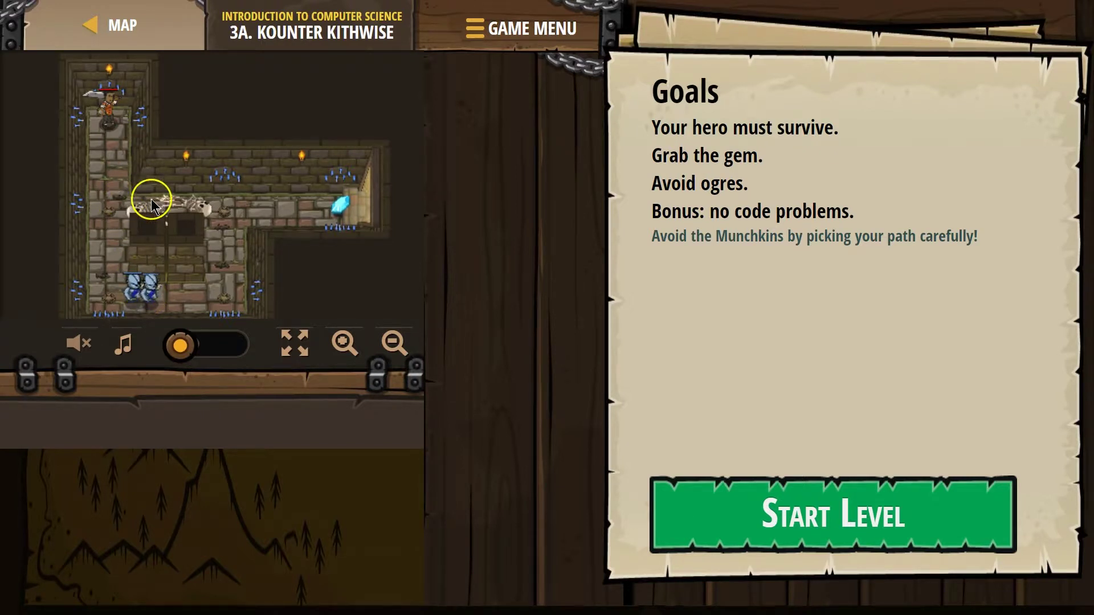
# - Start the level and write hero.moveDown() then hero.moveRight() on line 2 via autocomplete
pyautogui.click(864, 547)
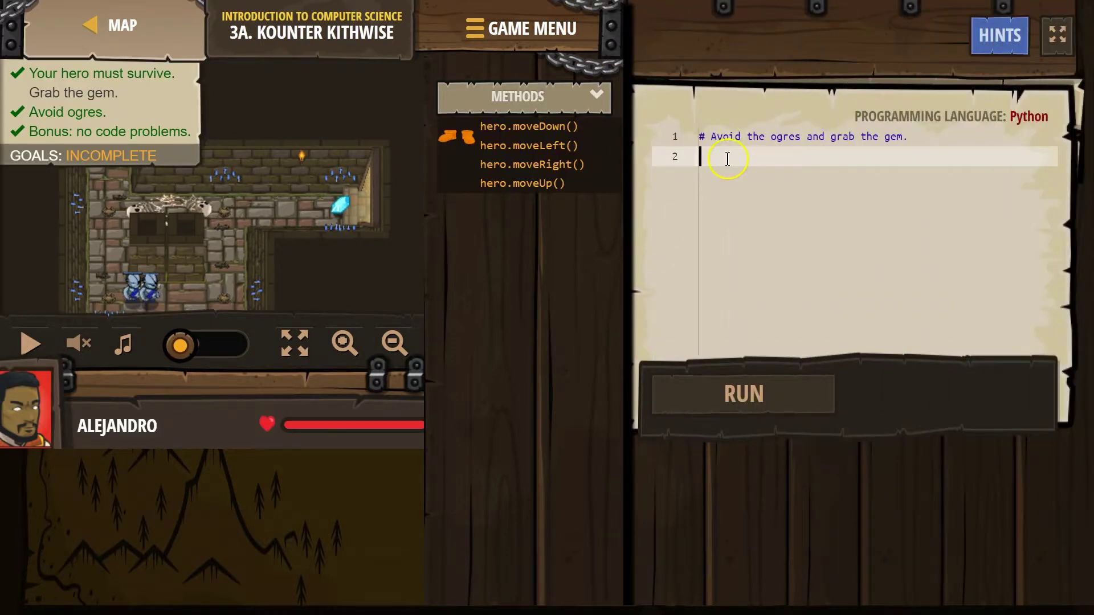
pyautogui.click(706, 137)
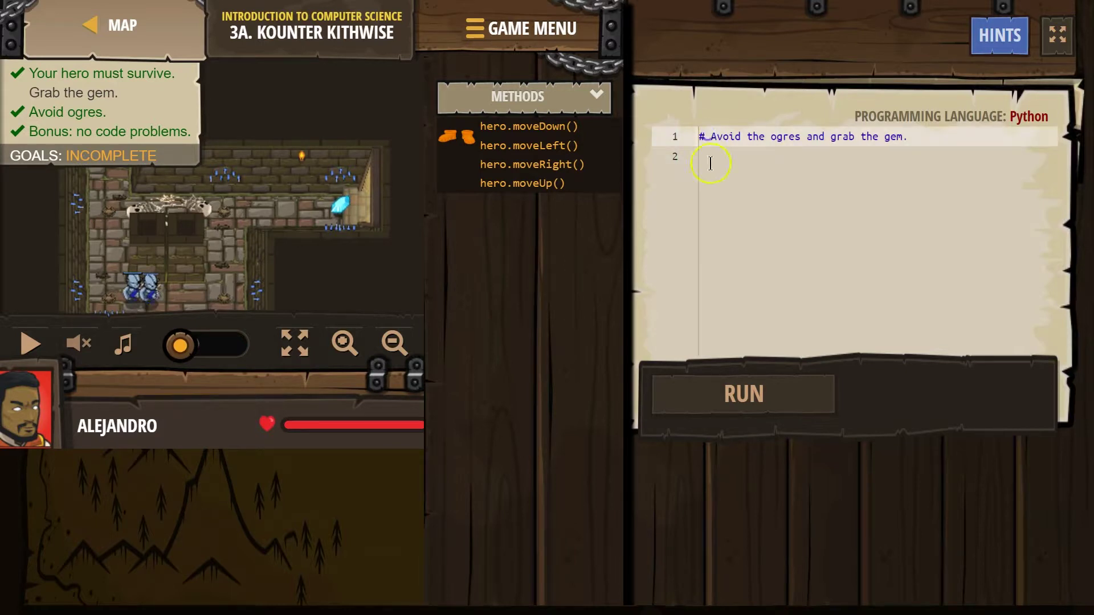
pyautogui.click(710, 162)
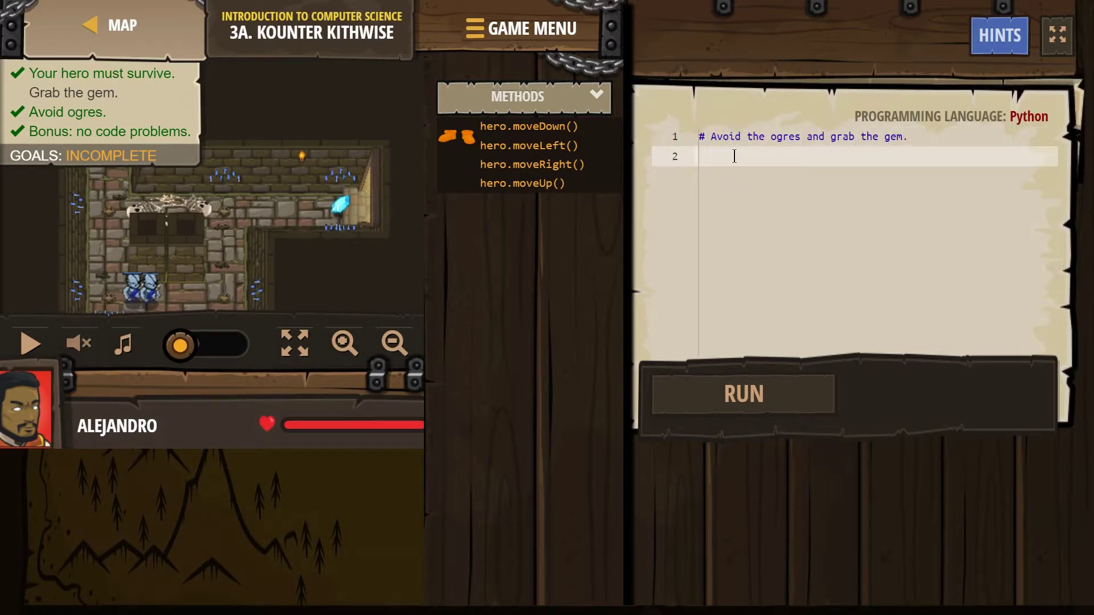
pyautogui.write('down')
pyautogui.press('Return')
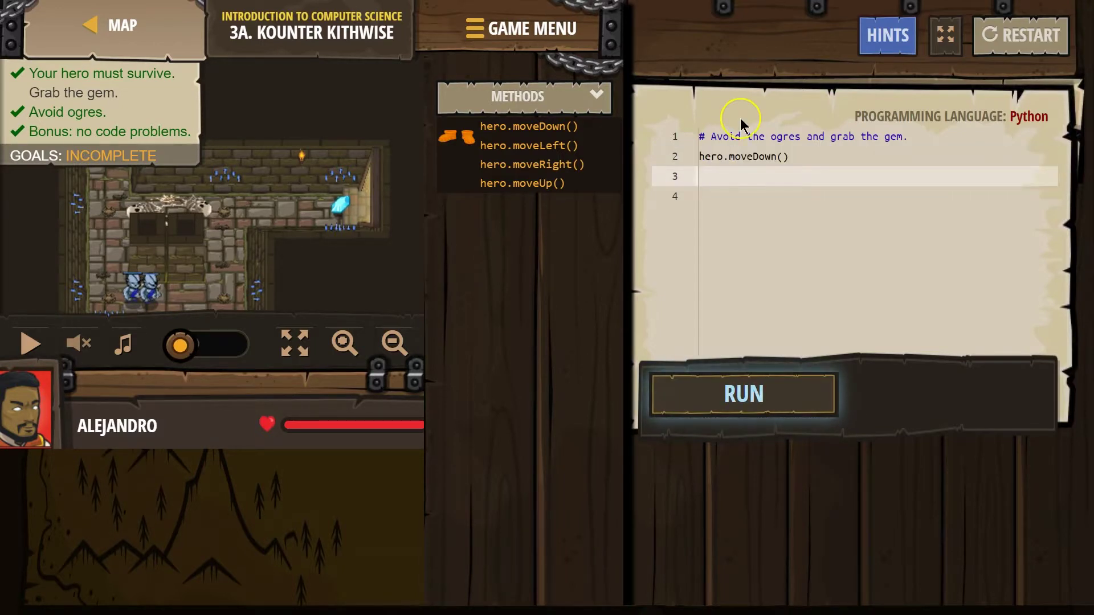
pyautogui.write('righ')
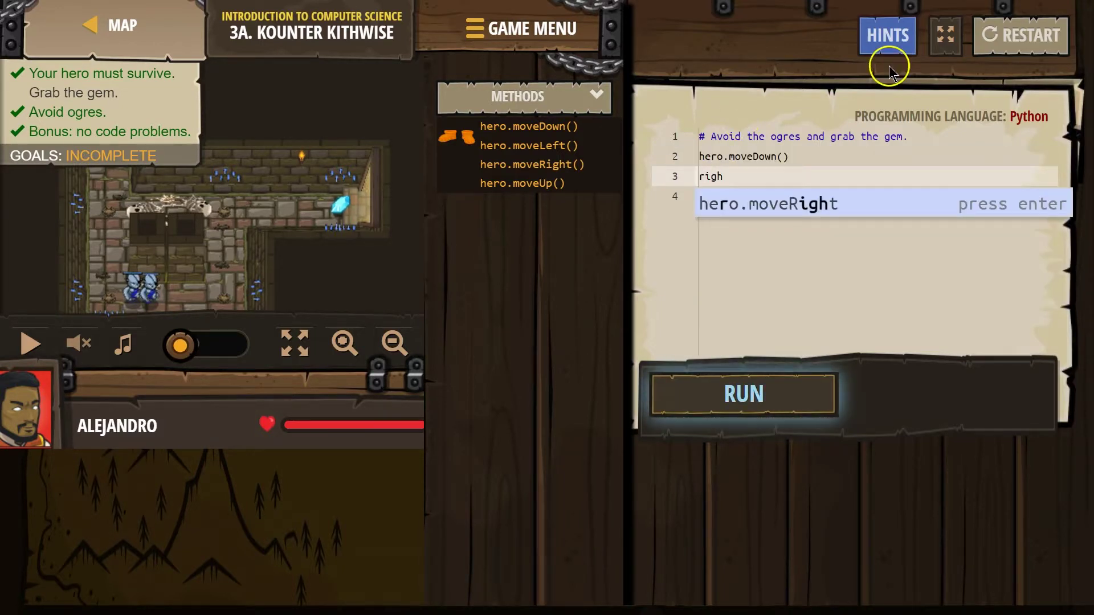
pyautogui.click(773, 203)
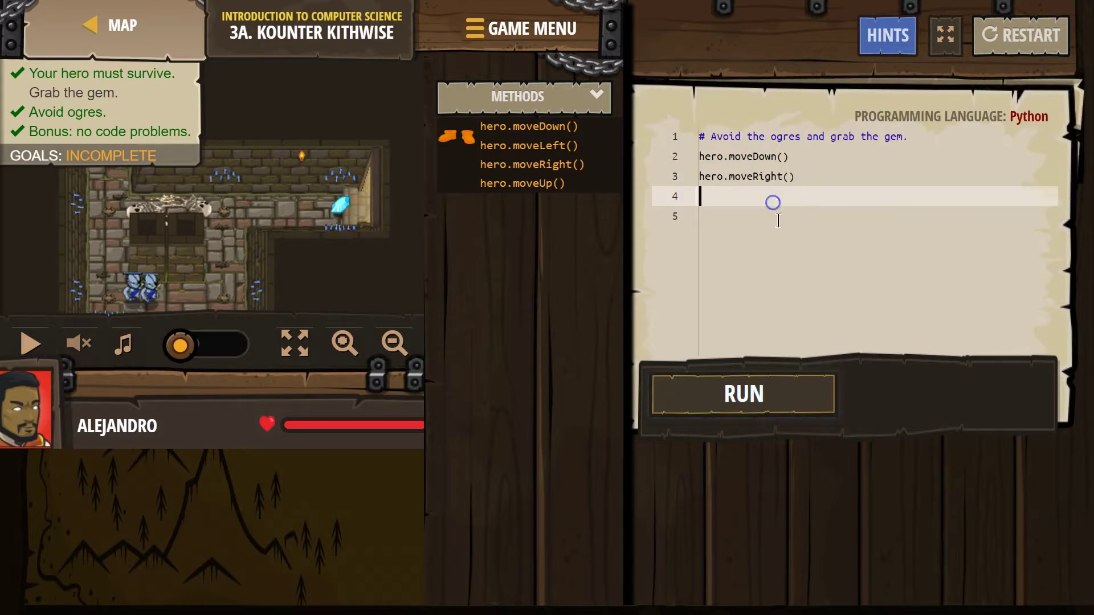
# - Run the two-move program; the hero fails the Avoid ogres goal
pyautogui.click(772, 395)
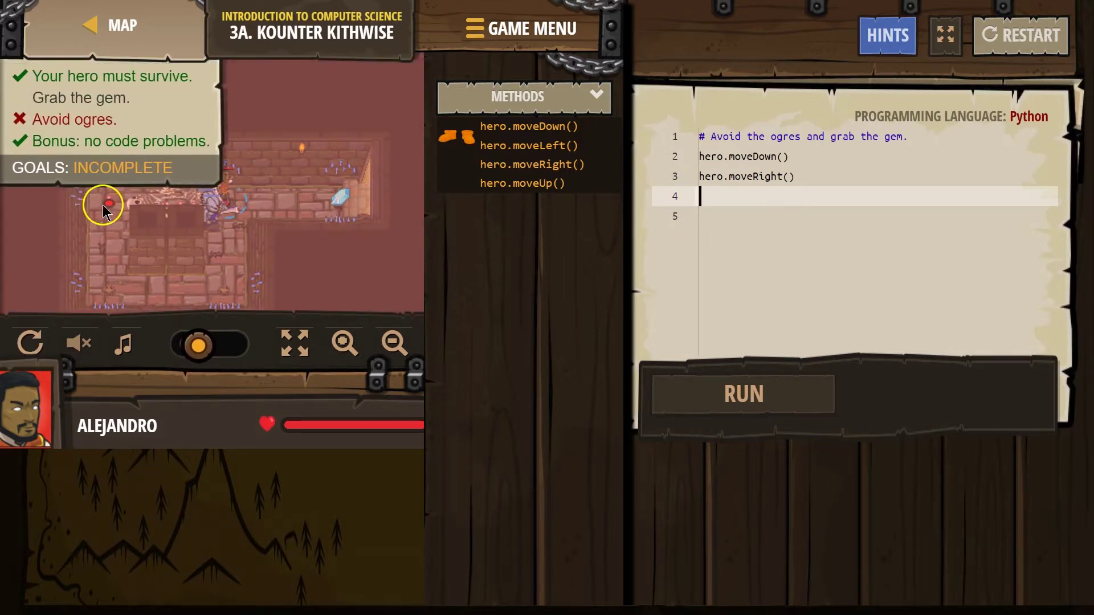
# - Change the first command to hero.moveDown(2) and run the revised code
pyautogui.click(780, 156)
pyautogui.write('2')
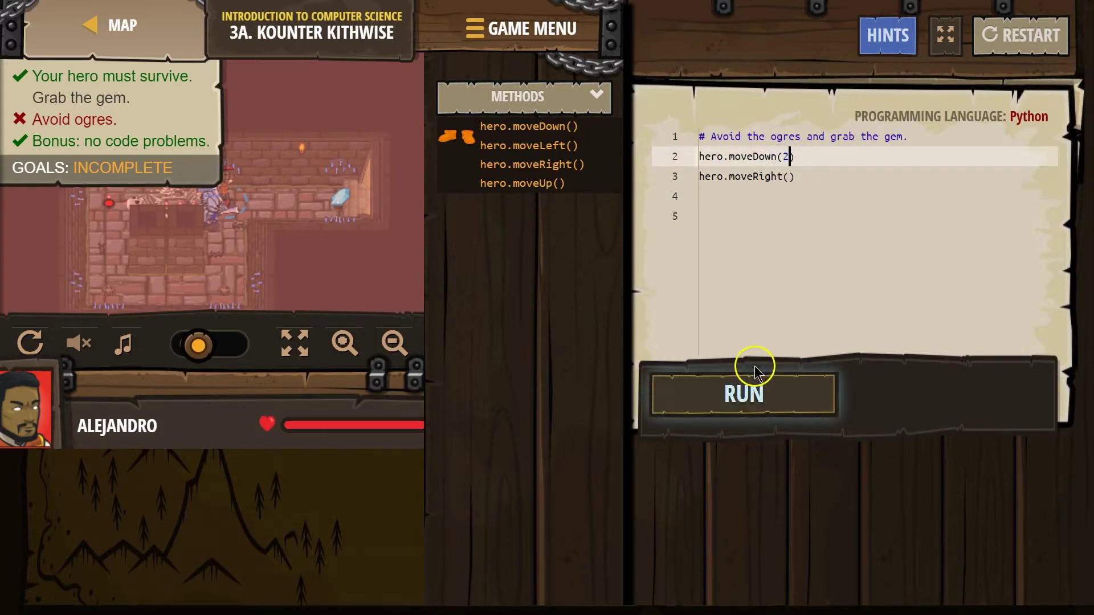
pyautogui.click(752, 384)
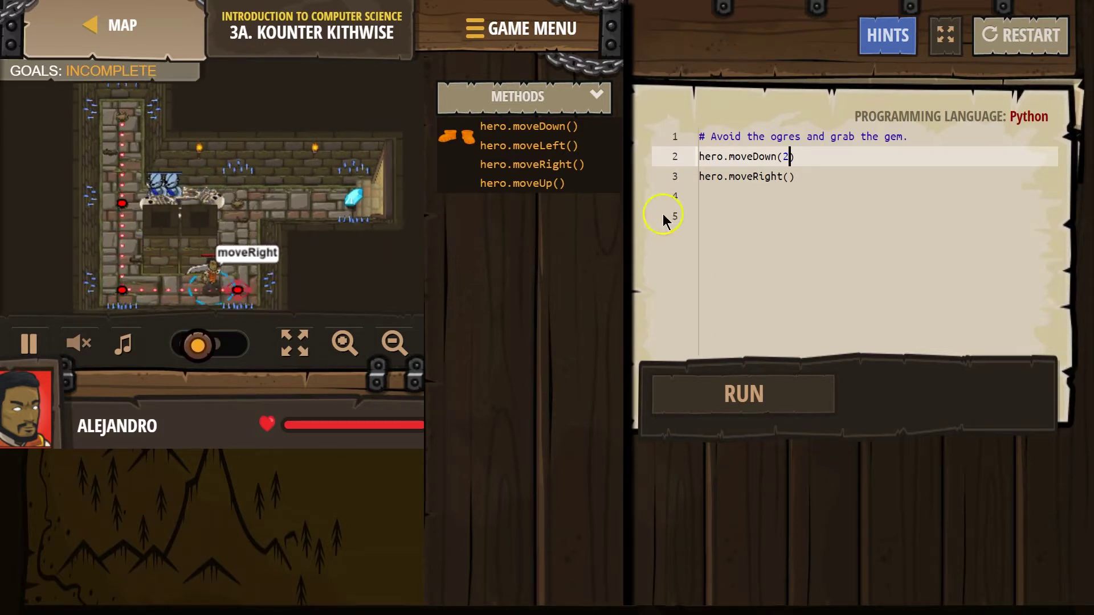
# - Append hero.moveUp() and hero.moveRight() after the existing moves
pyautogui.click(709, 178)
pyautogui.click(707, 201)
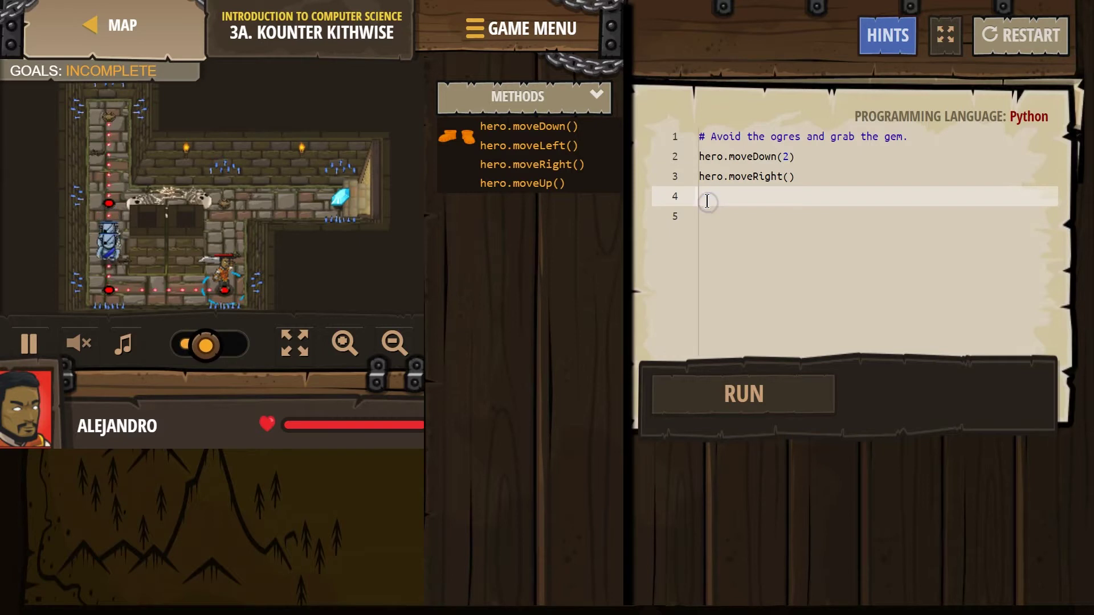
pyautogui.write('up')
pyautogui.press('Return')
pyautogui.press('Return')
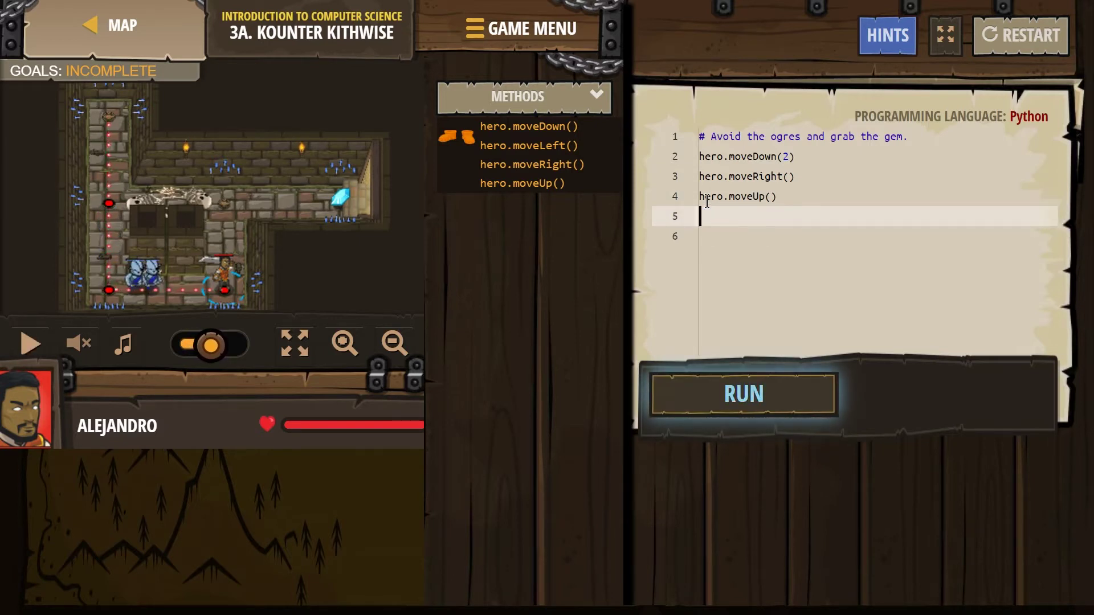
pyautogui.write('ri')
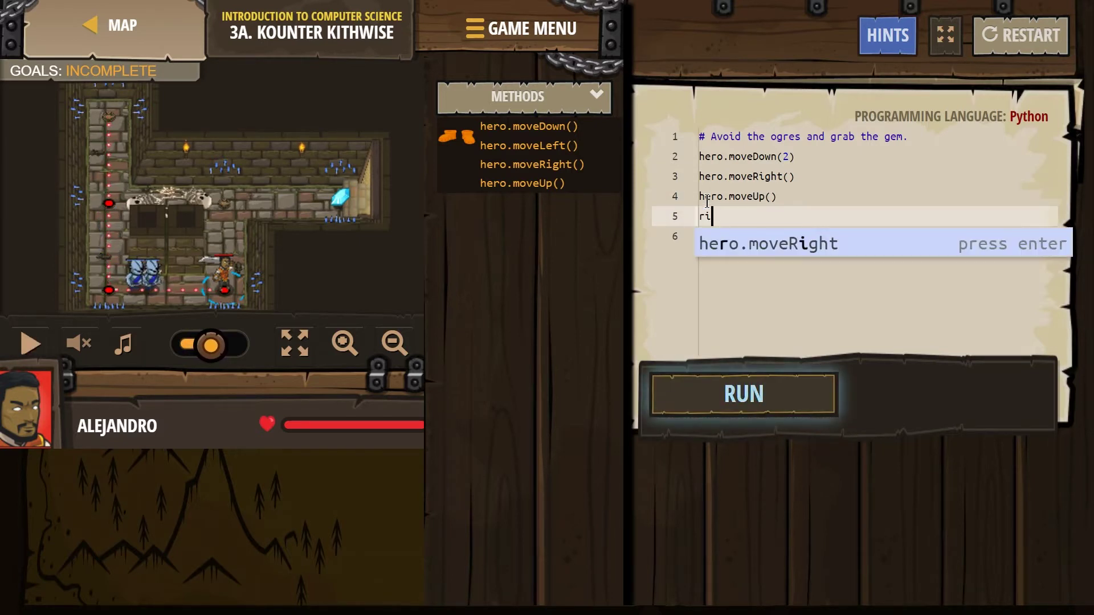
pyautogui.press('Return')
pyautogui.press('Return')
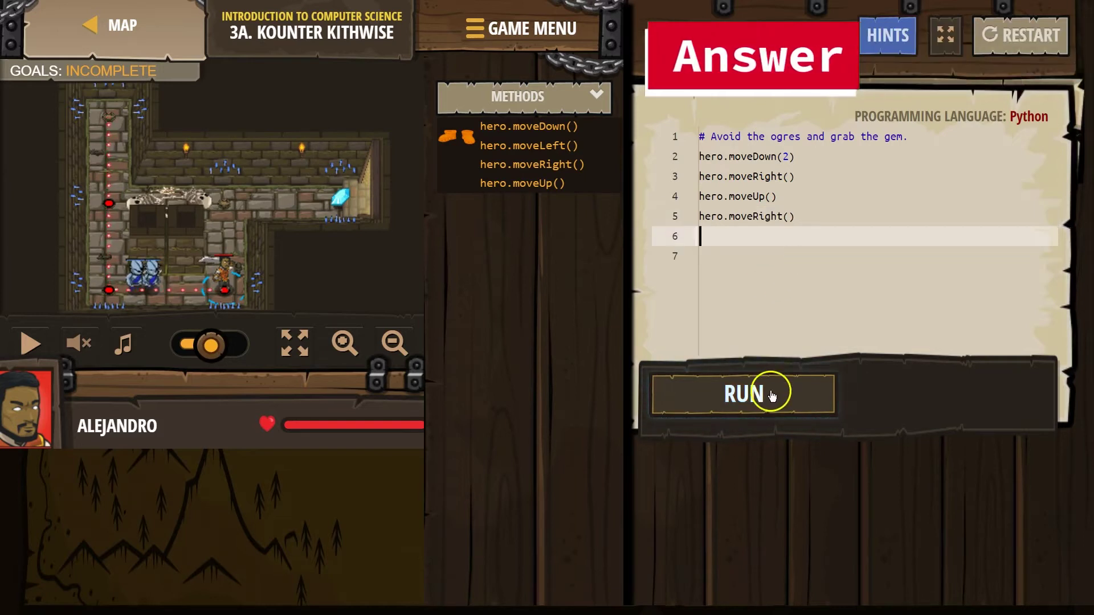
# - Run the four-move solution so the hero reaches the gem and goals show SUCCESS
pyautogui.click(769, 391)
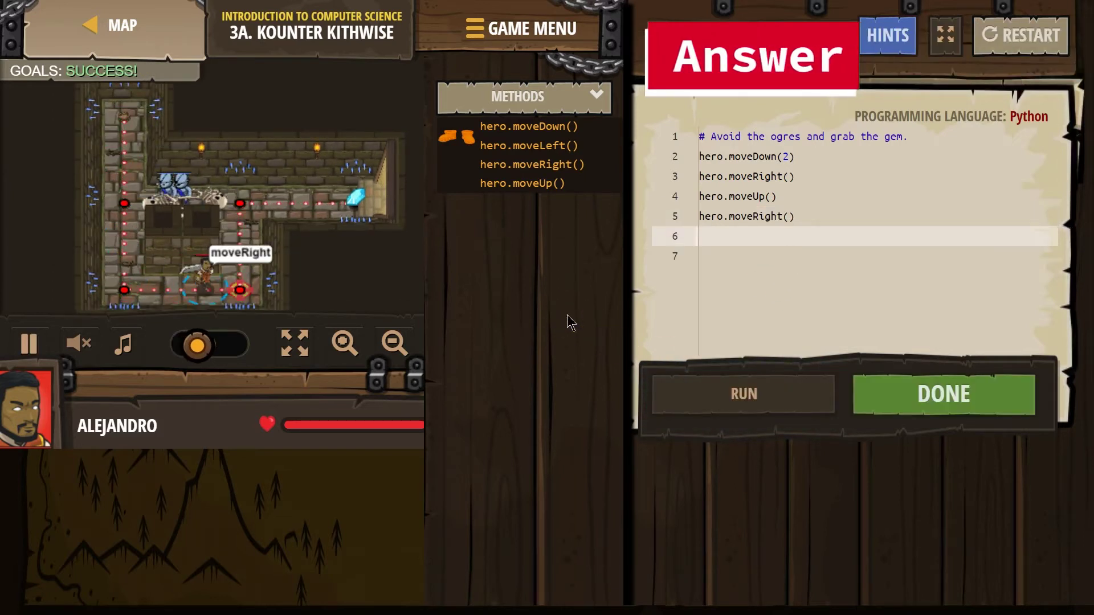